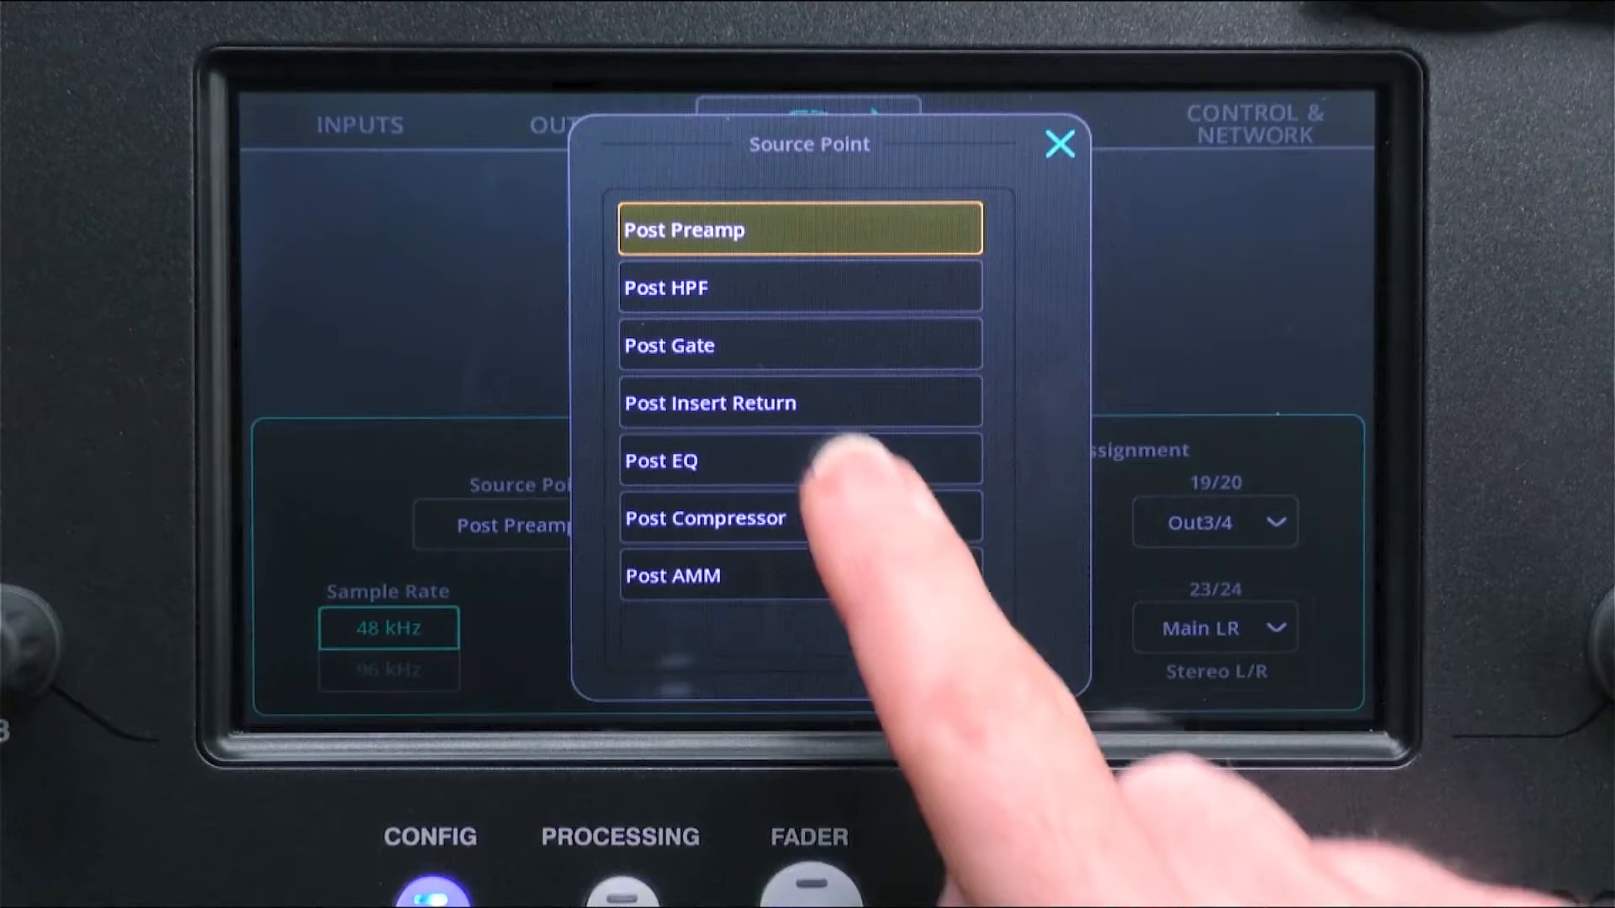
- Choose Post EQ as the USB streaming Source Point
{"action": "left_click", "coordinate": [800, 461]}
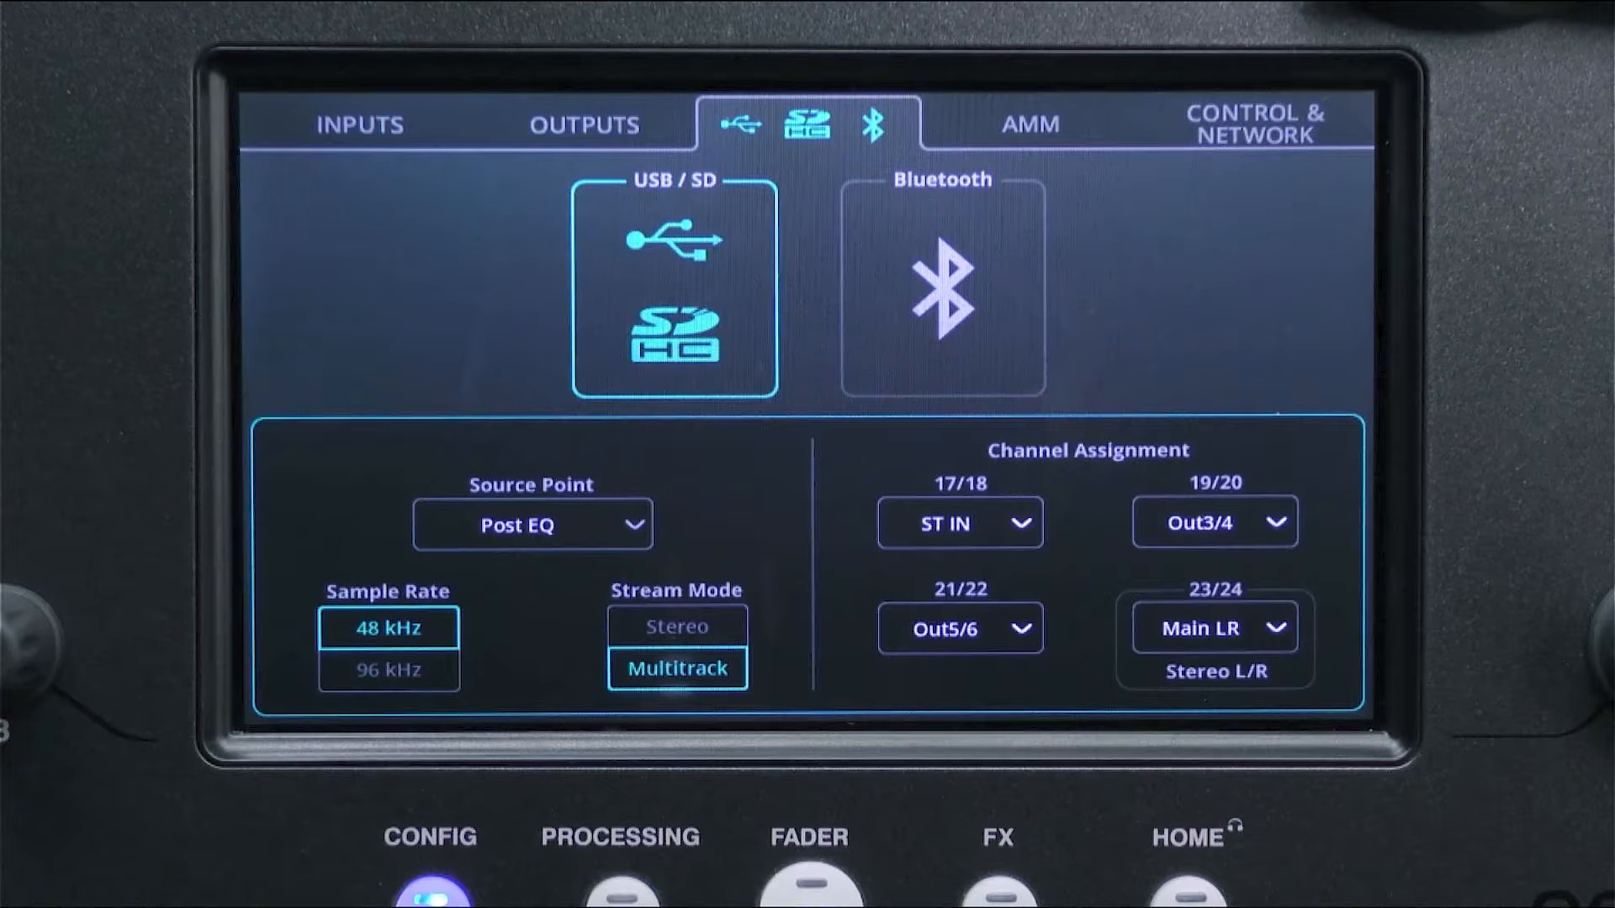
- Select Post AMM as the Source Point, try 96 kHz, then return the sample rate to 48 kHz
{"action": "left_click", "coordinate": [532, 525]}
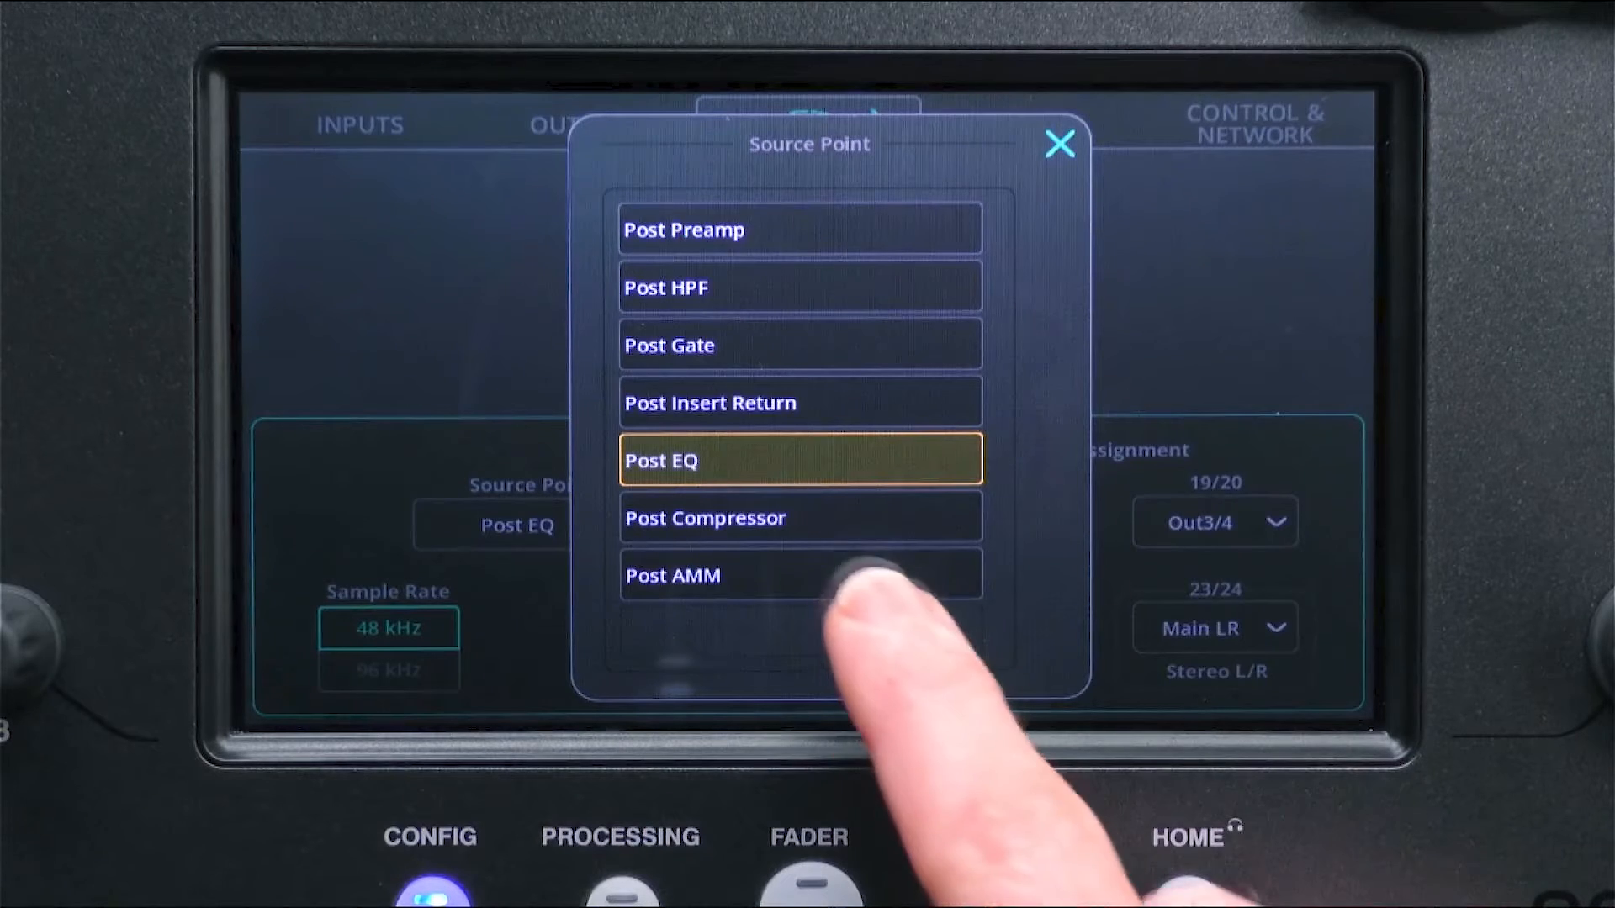
{"action": "left_click", "coordinate": [801, 575]}
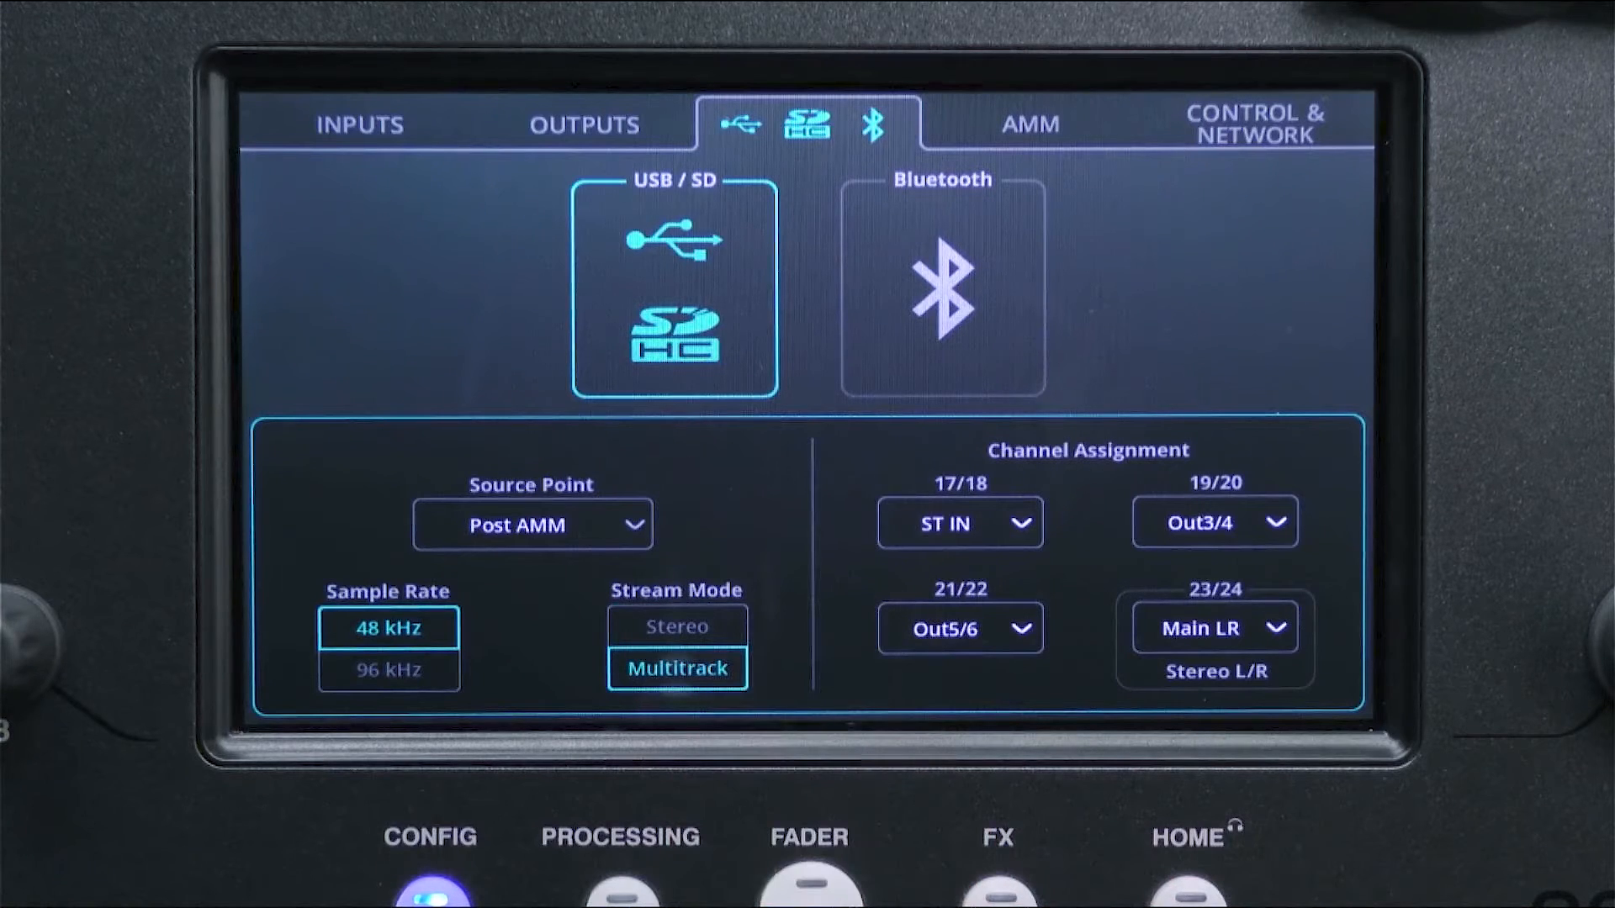
{"action": "left_click", "coordinate": [389, 669]}
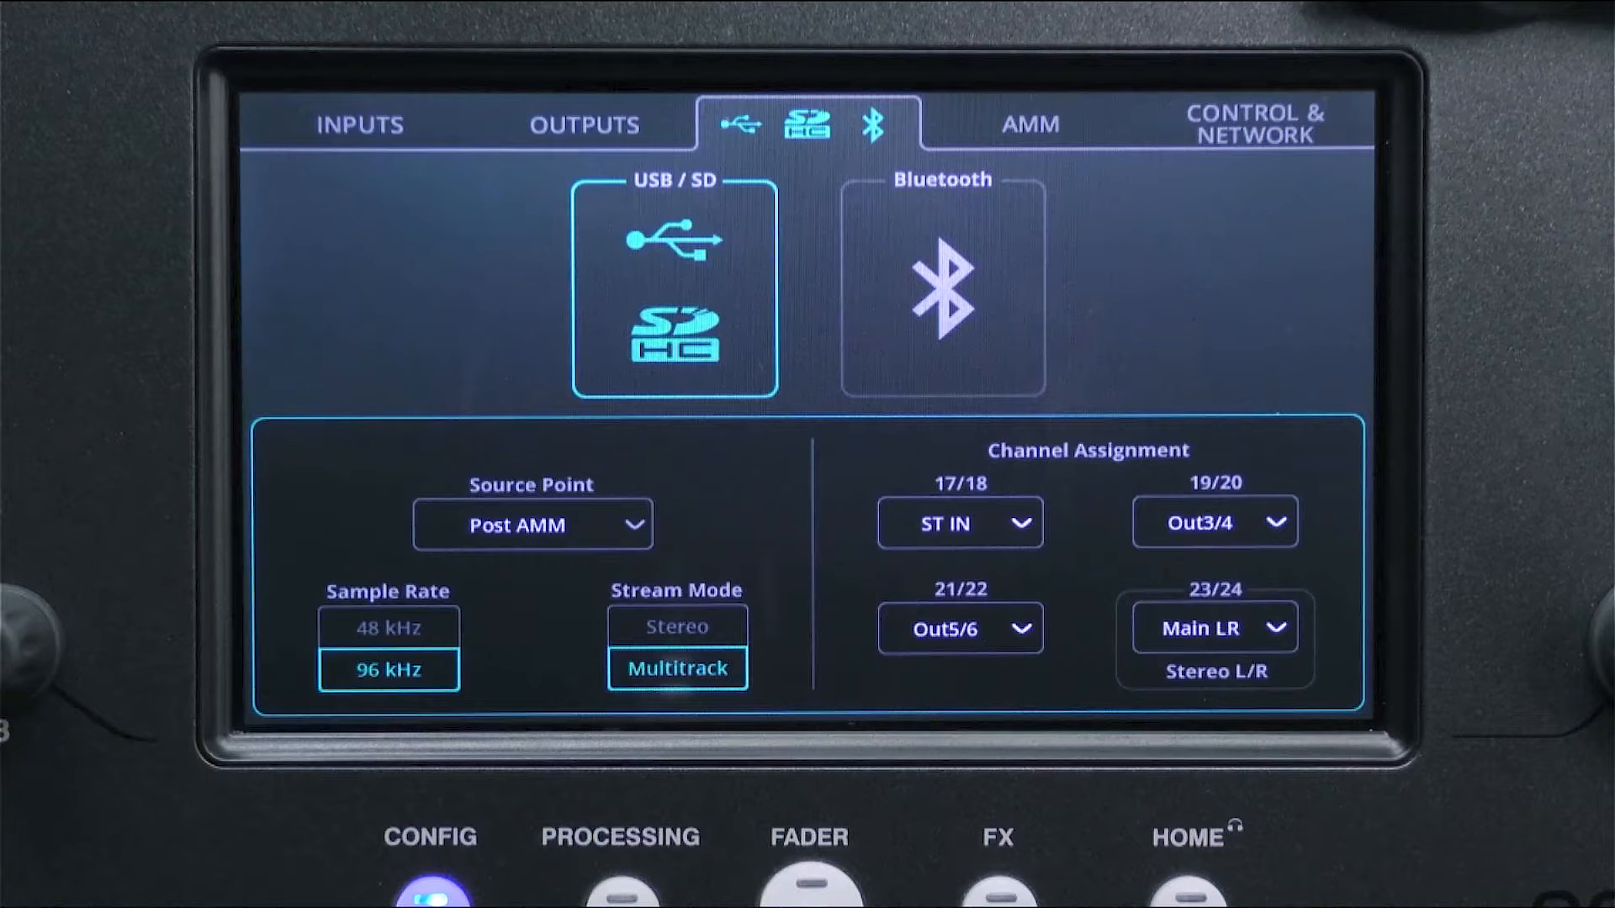
{"action": "left_click", "coordinate": [388, 627]}
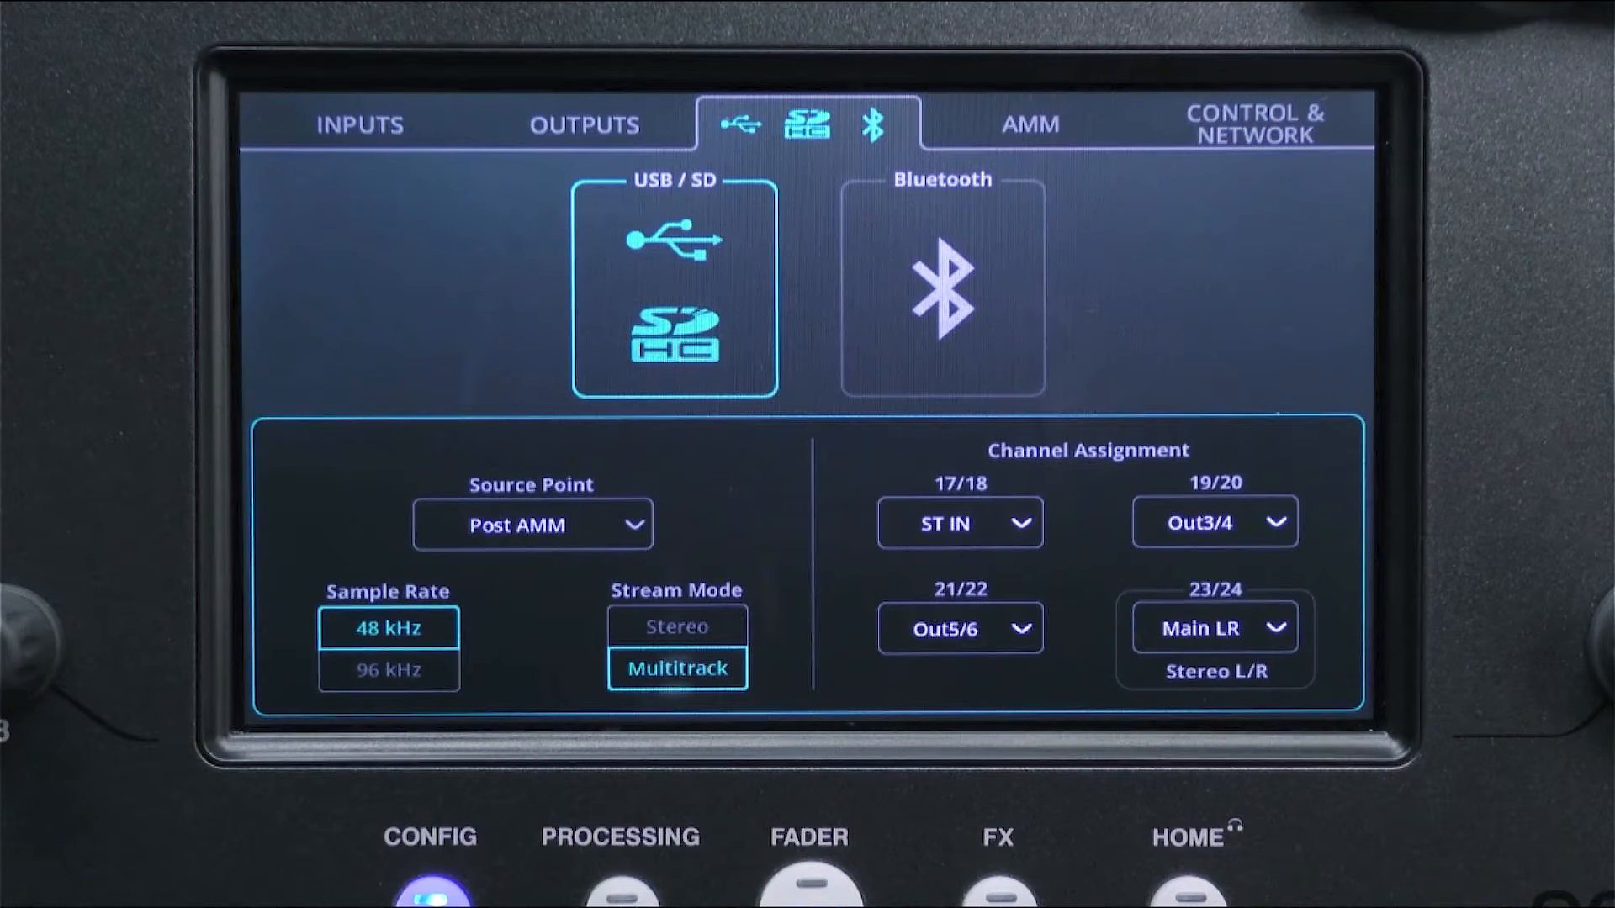
- Assign Fx2 to USB channels 21/22 and Out5/6 to channels 19/20
{"action": "left_click", "coordinate": [1022, 628]}
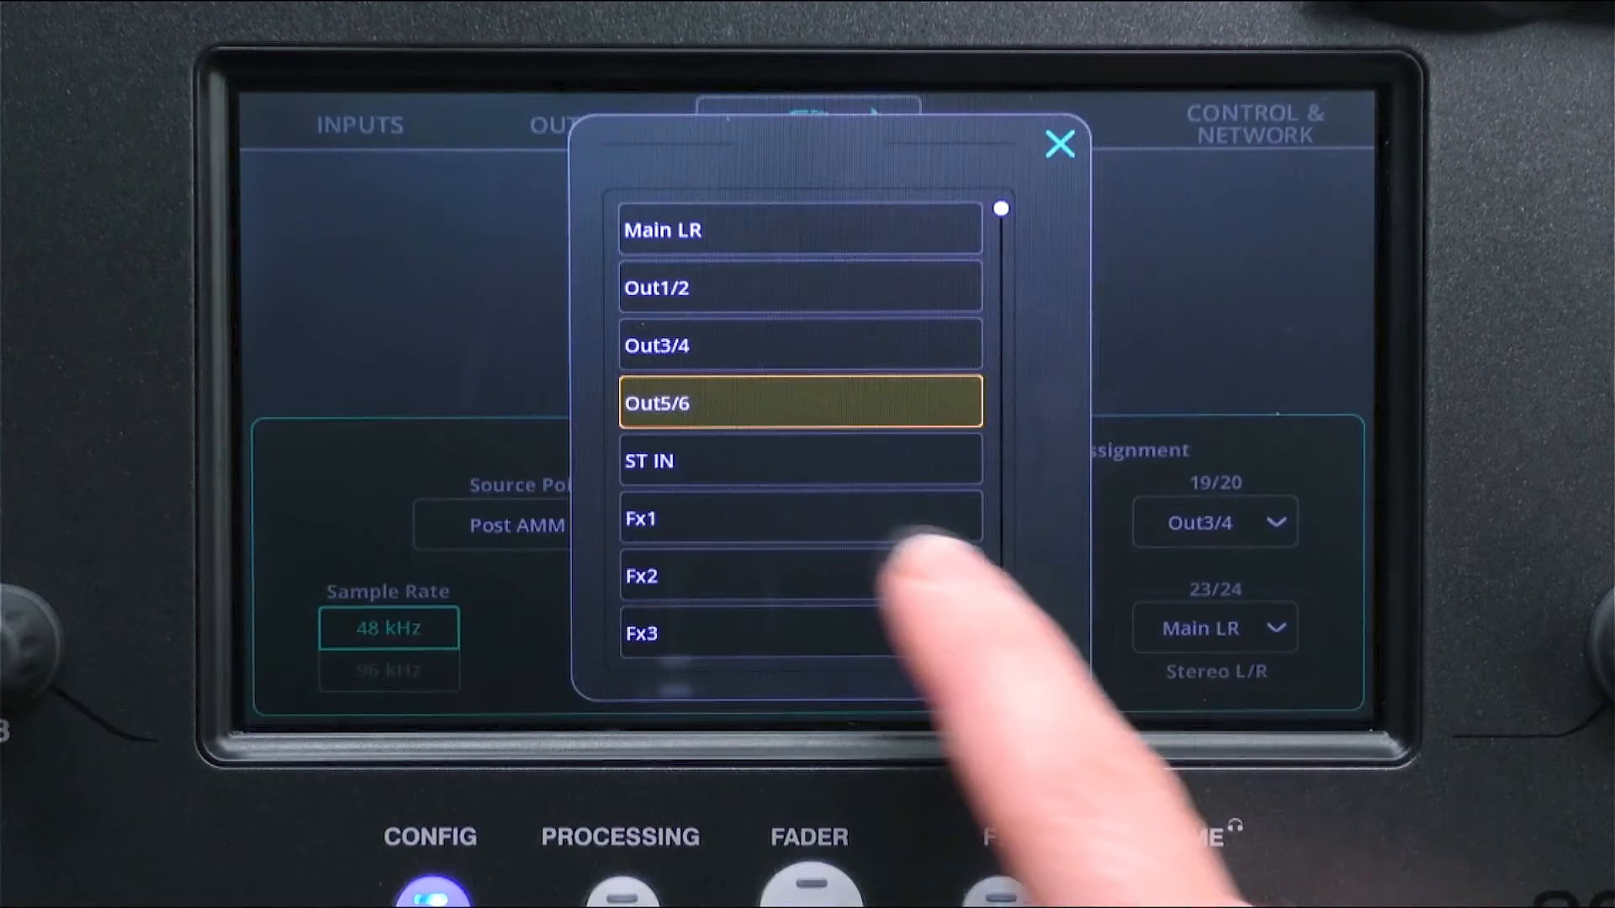
{"action": "left_click", "coordinate": [783, 575]}
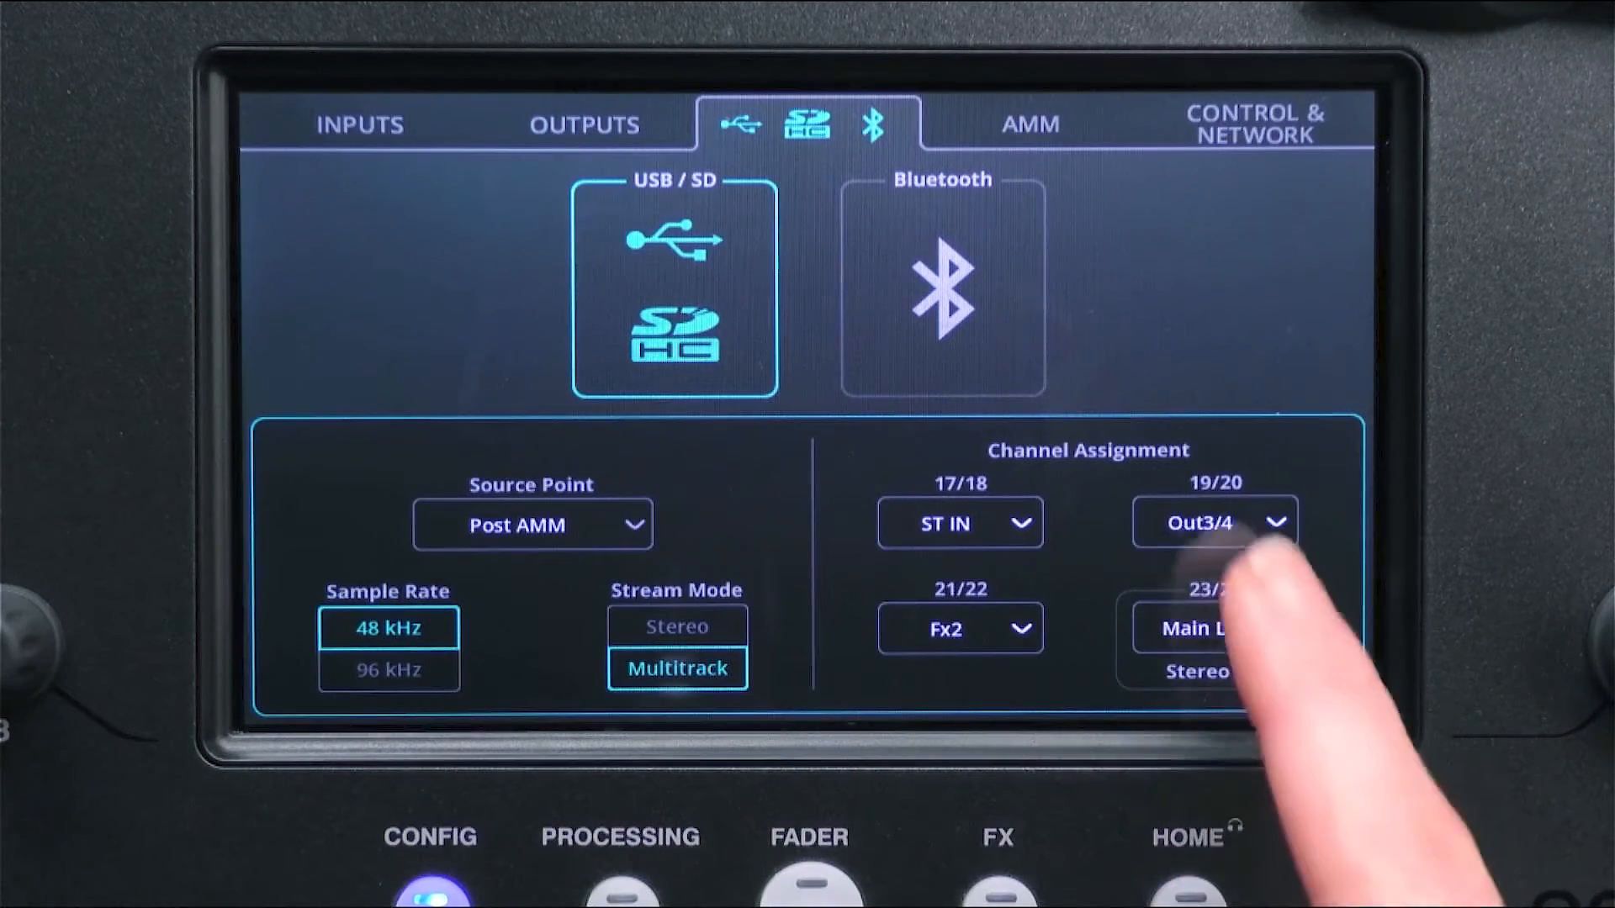
{"action": "left_click", "coordinate": [1277, 523]}
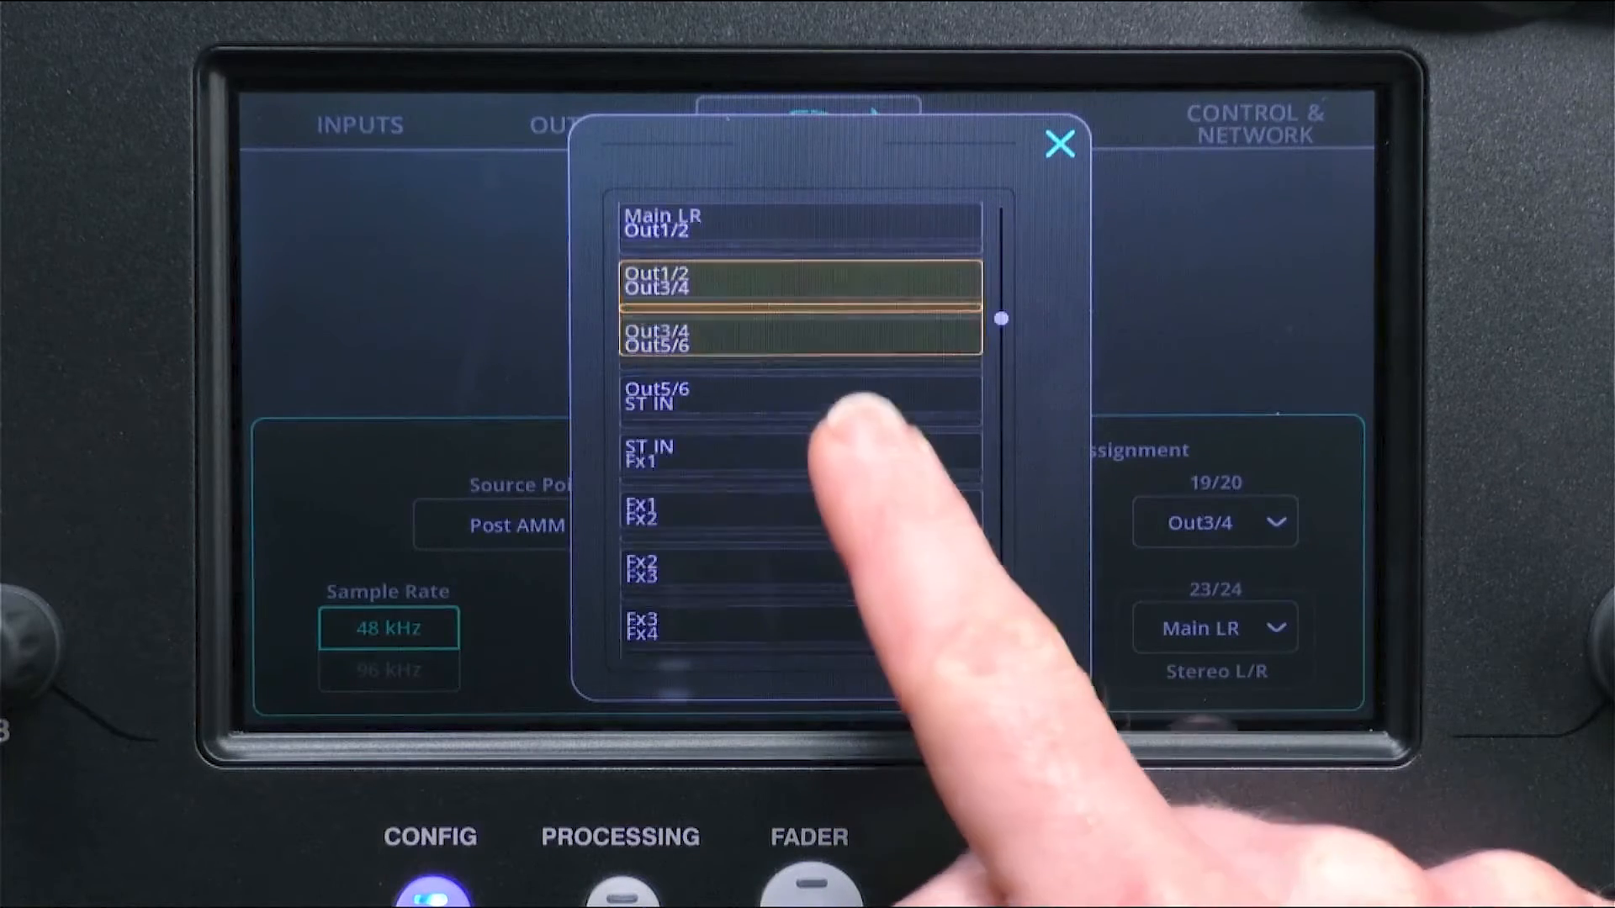
{"action": "left_click", "coordinate": [801, 403]}
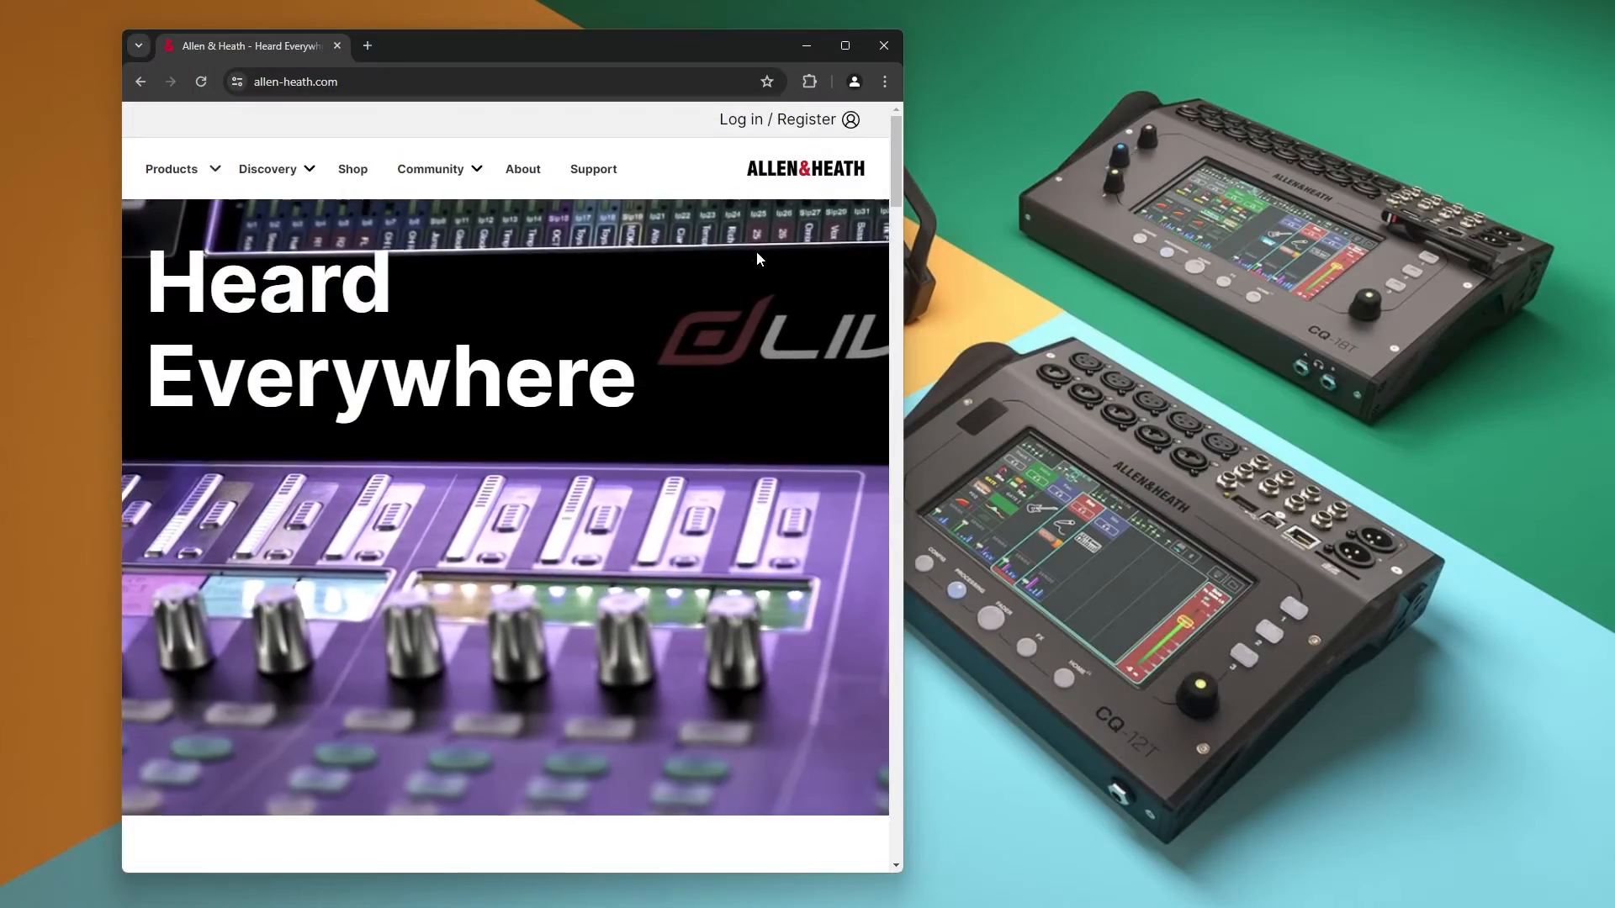
- Navigate Support > Resources to the CQ family, CQ-18T model resources page
{"action": "left_click", "coordinate": [593, 169]}
{"action": "scroll", "coordinate": [391, 492], "scroll_direction": "down", "scroll_amount": 5}
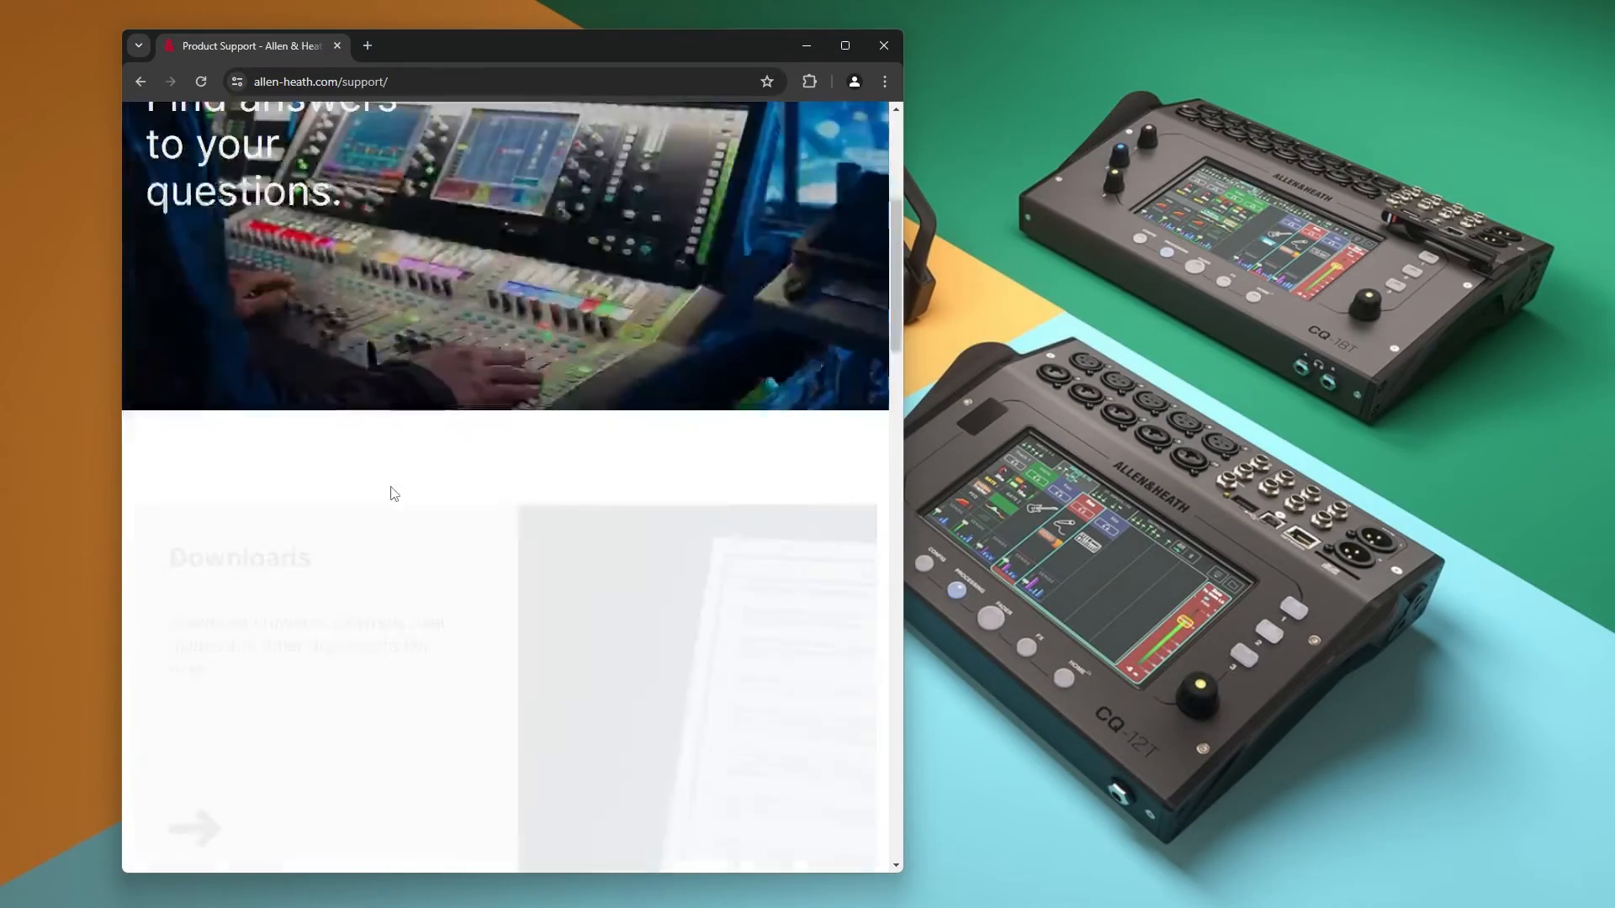
{"action": "left_click", "coordinate": [361, 485]}
{"action": "left_click", "coordinate": [543, 372]}
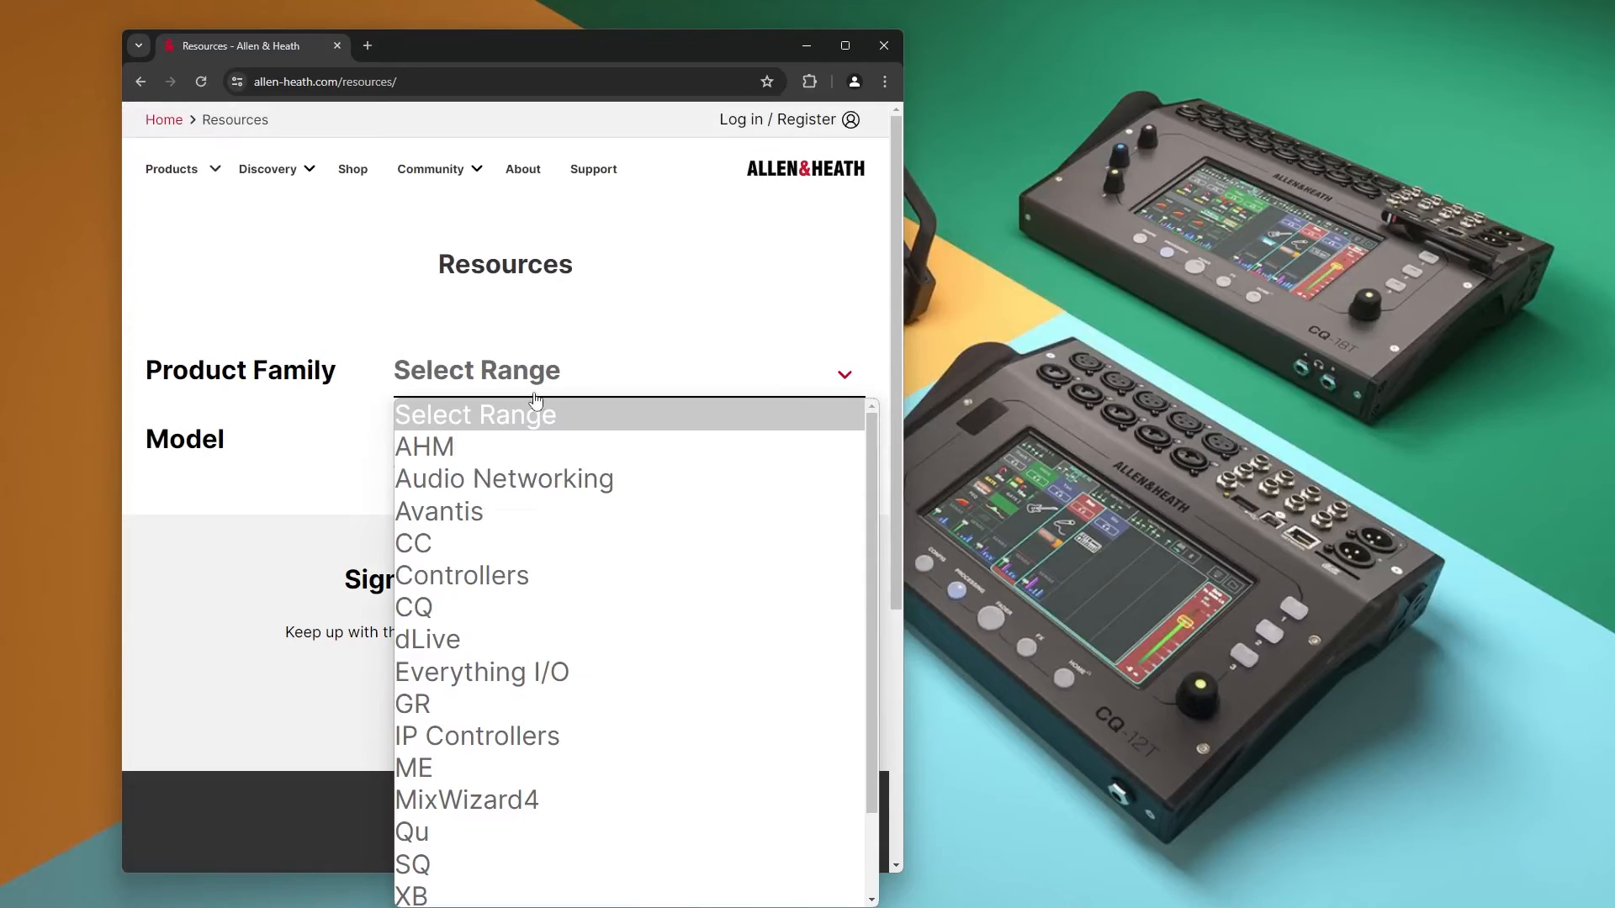
{"action": "left_click", "coordinate": [437, 605]}
{"action": "left_click", "coordinate": [542, 439]}
{"action": "left_click", "coordinate": [496, 542]}
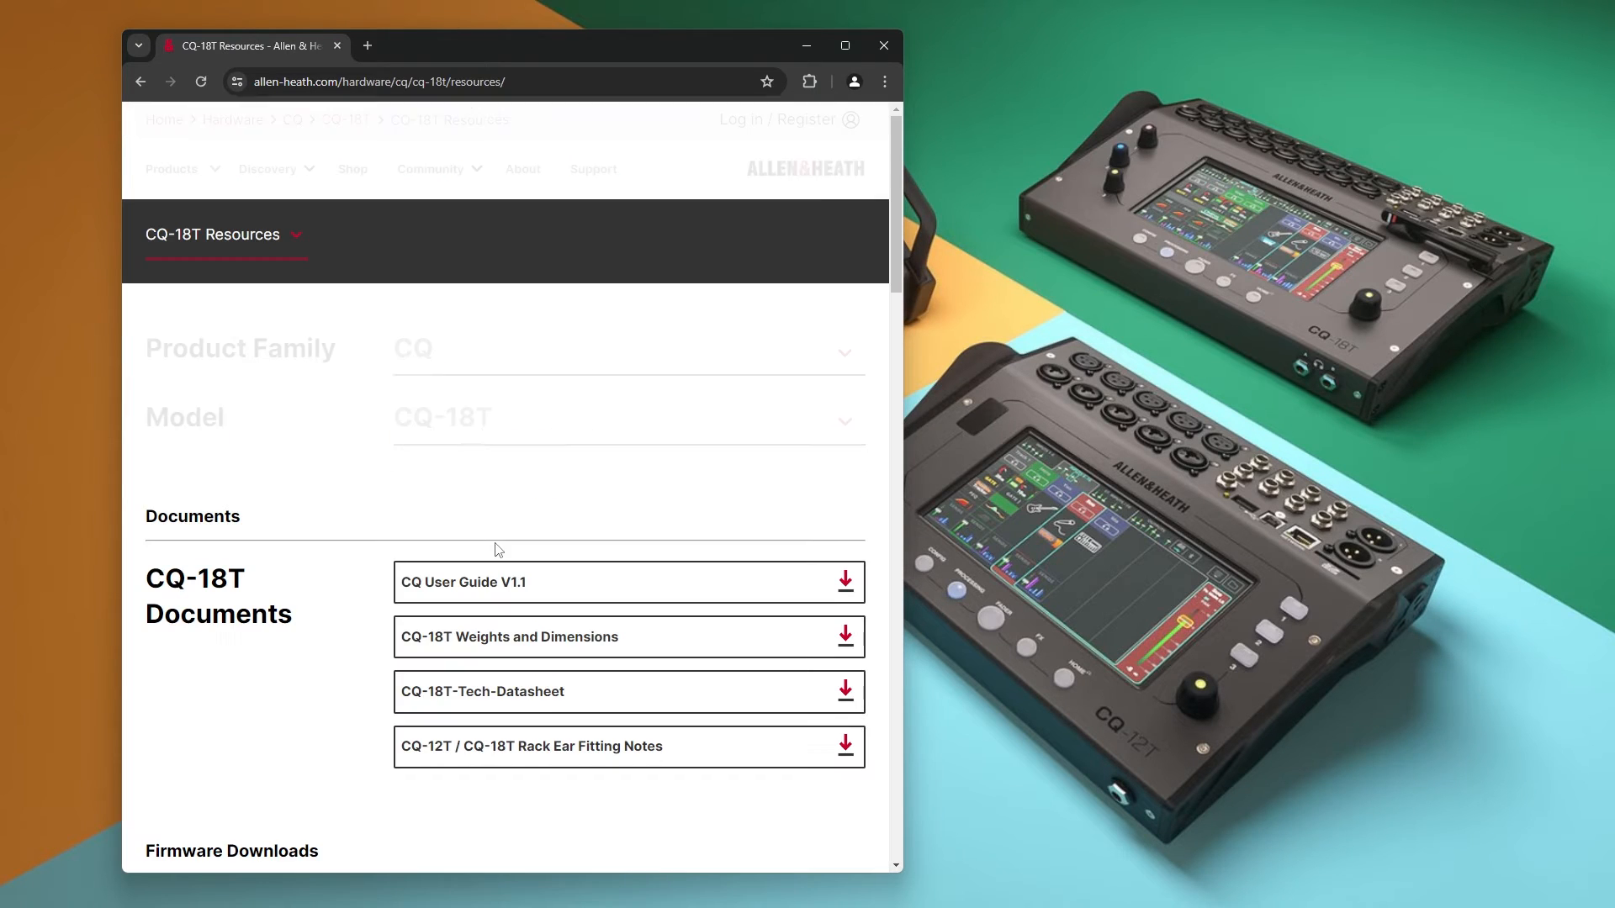
{"action": "scroll", "coordinate": [375, 497], "scroll_direction": "down", "scroll_amount": 5}
{"action": "scroll", "coordinate": [374, 498], "scroll_direction": "down", "scroll_amount": 3}
{"action": "scroll", "coordinate": [375, 498], "scroll_direction": "down", "scroll_amount": 3}
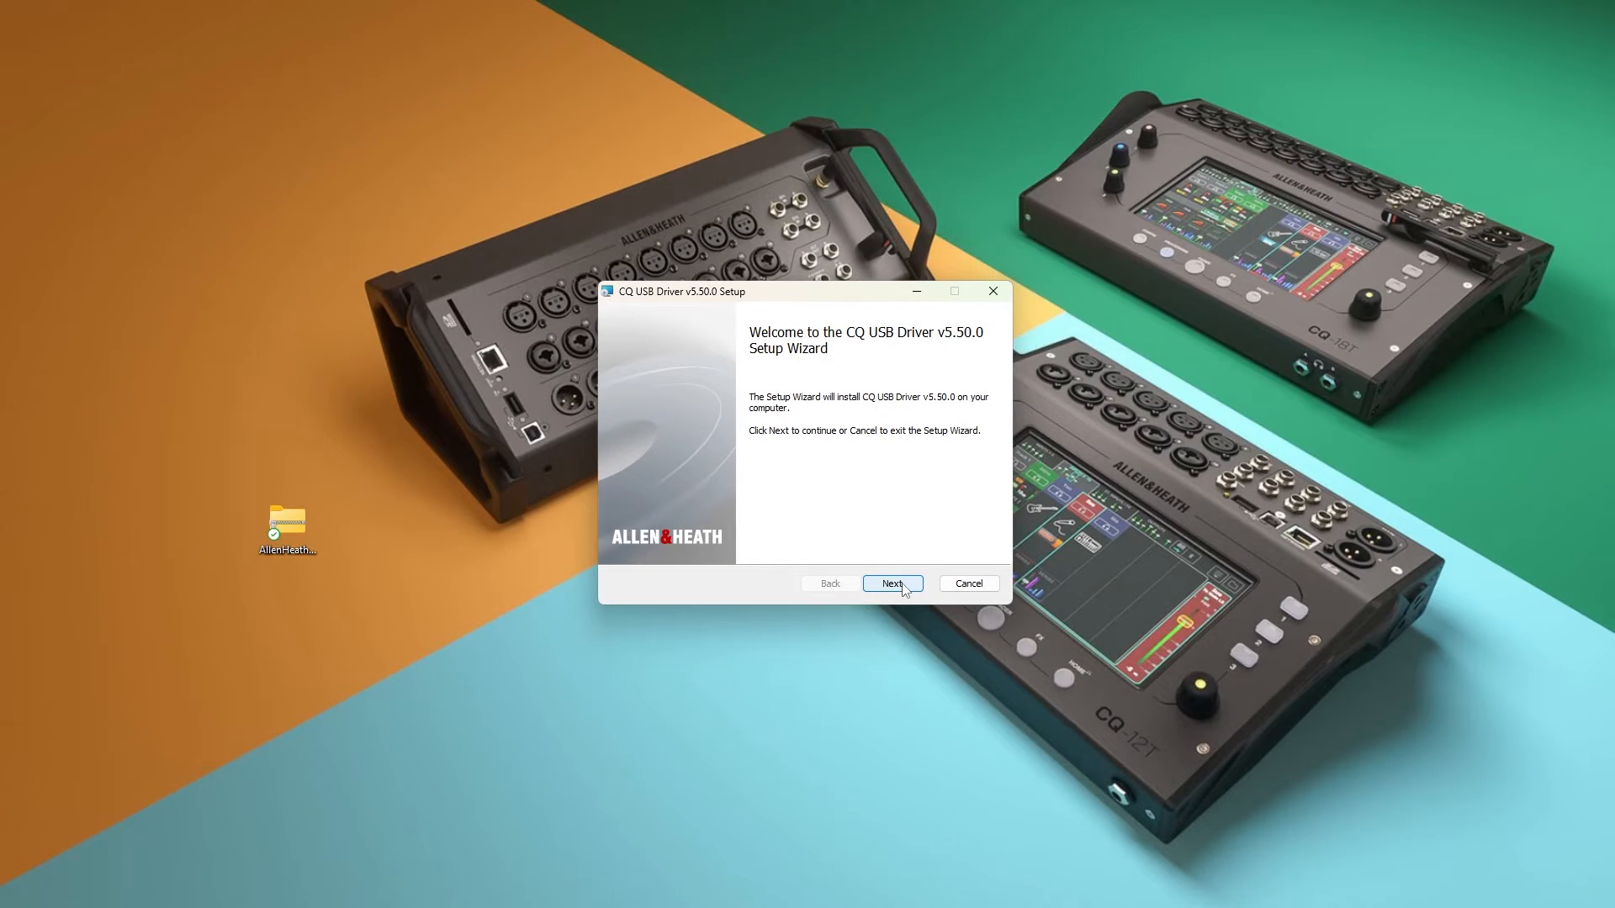
- Run the CQ USB Driver v5.50.0 setup and start the installation
{"action": "left_click", "coordinate": [894, 585]}
{"action": "left_click", "coordinate": [894, 585]}
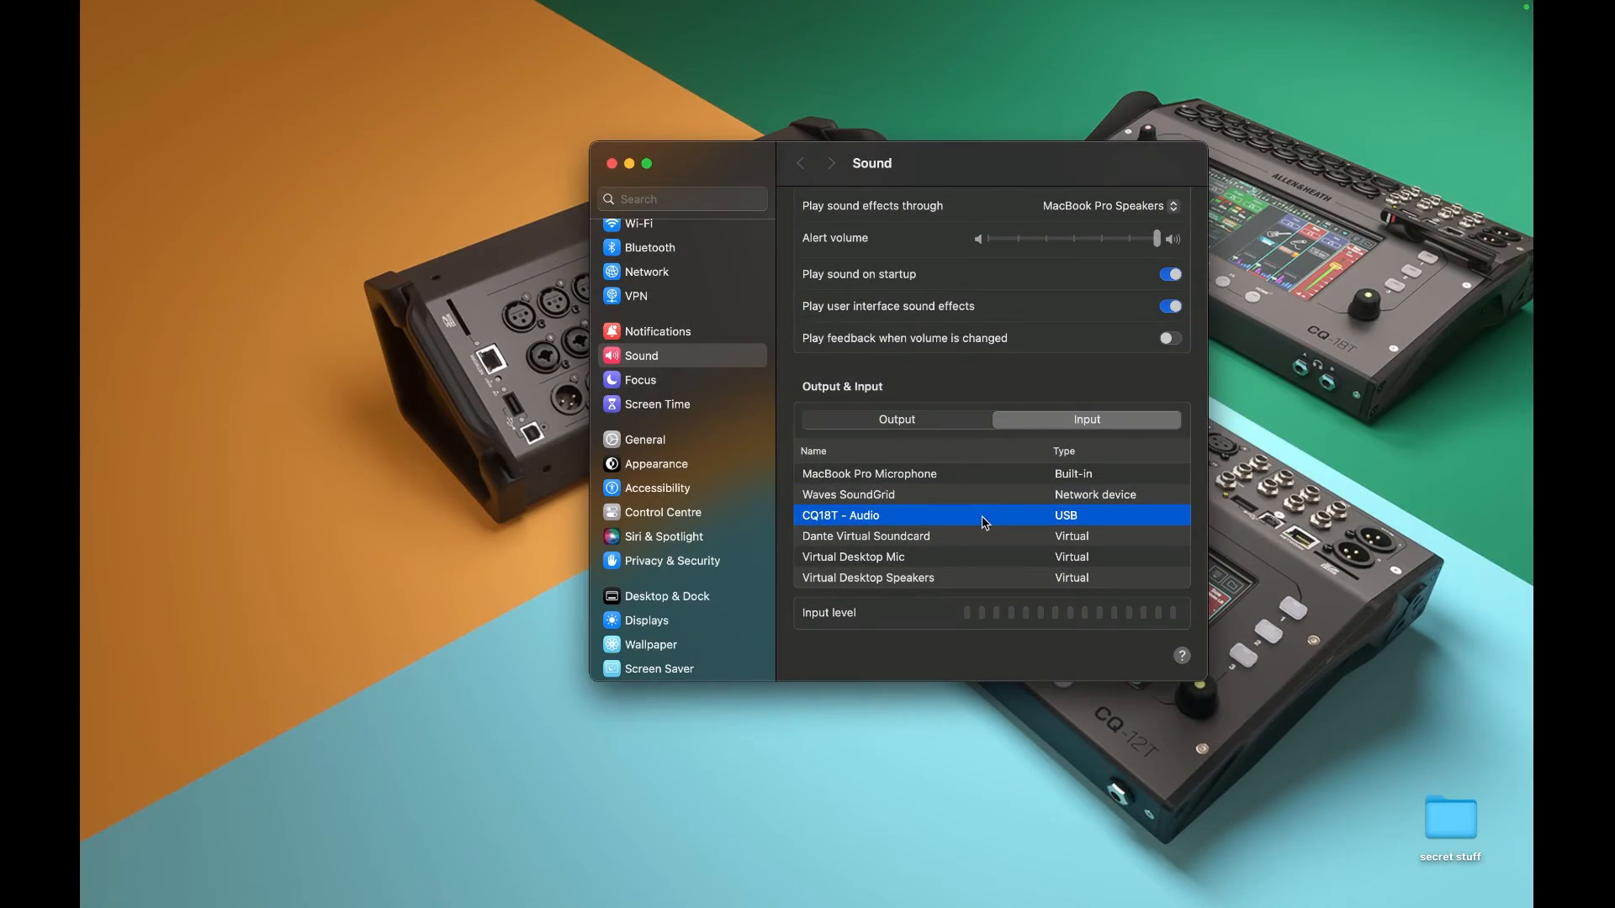
- Select CQ18T - Audio as the Mac's sound output device
{"action": "left_click", "coordinate": [960, 420]}
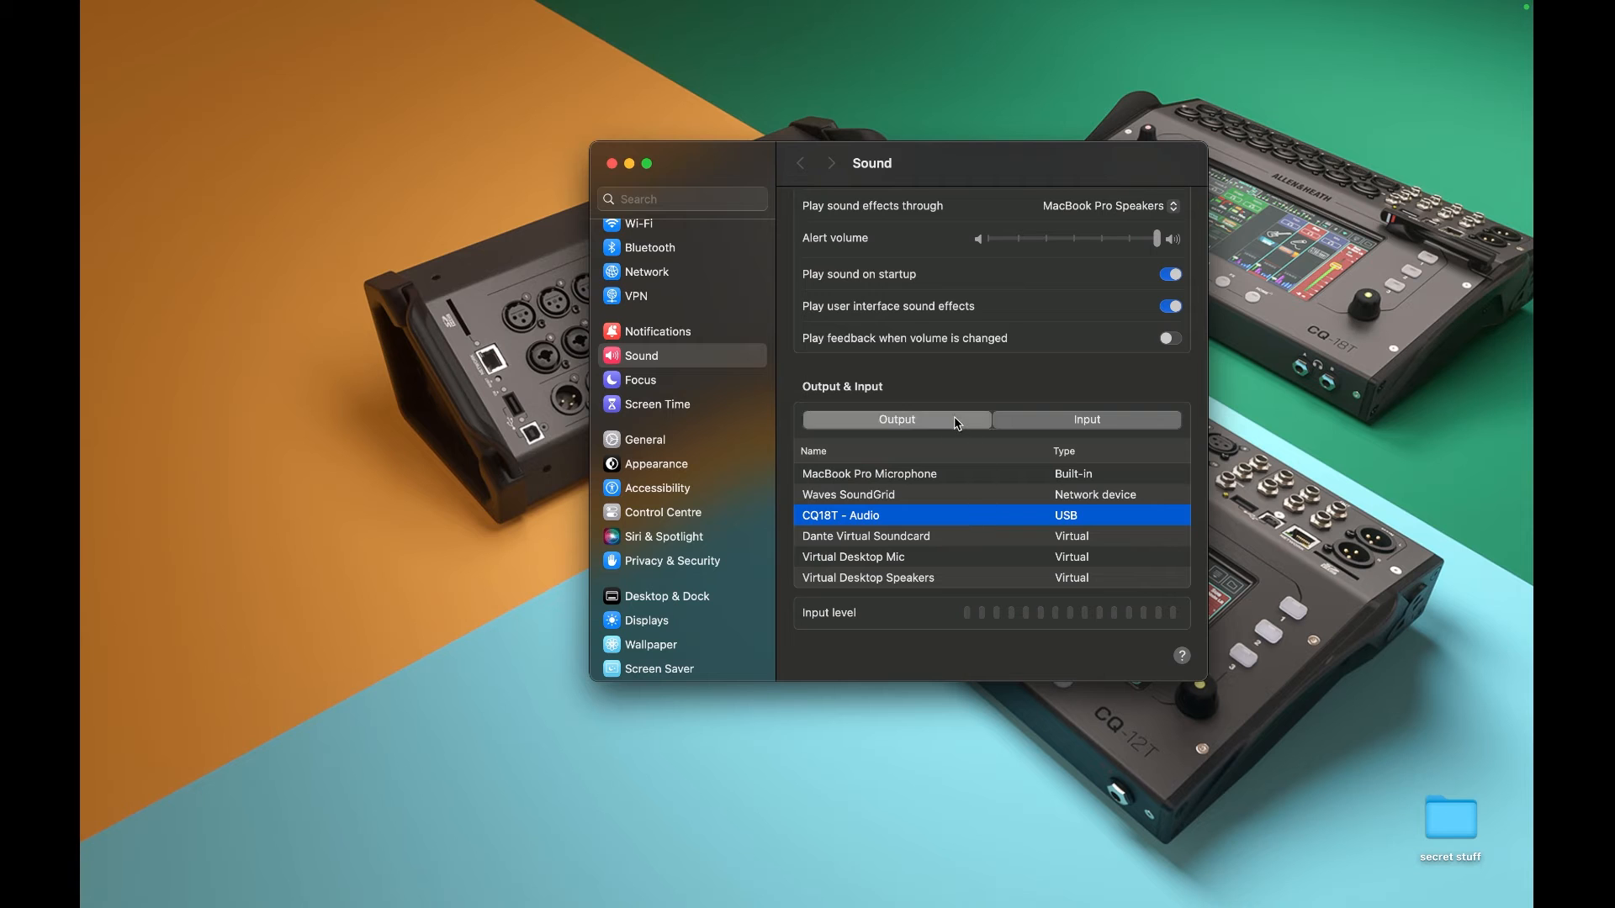
{"action": "left_click", "coordinate": [929, 515]}
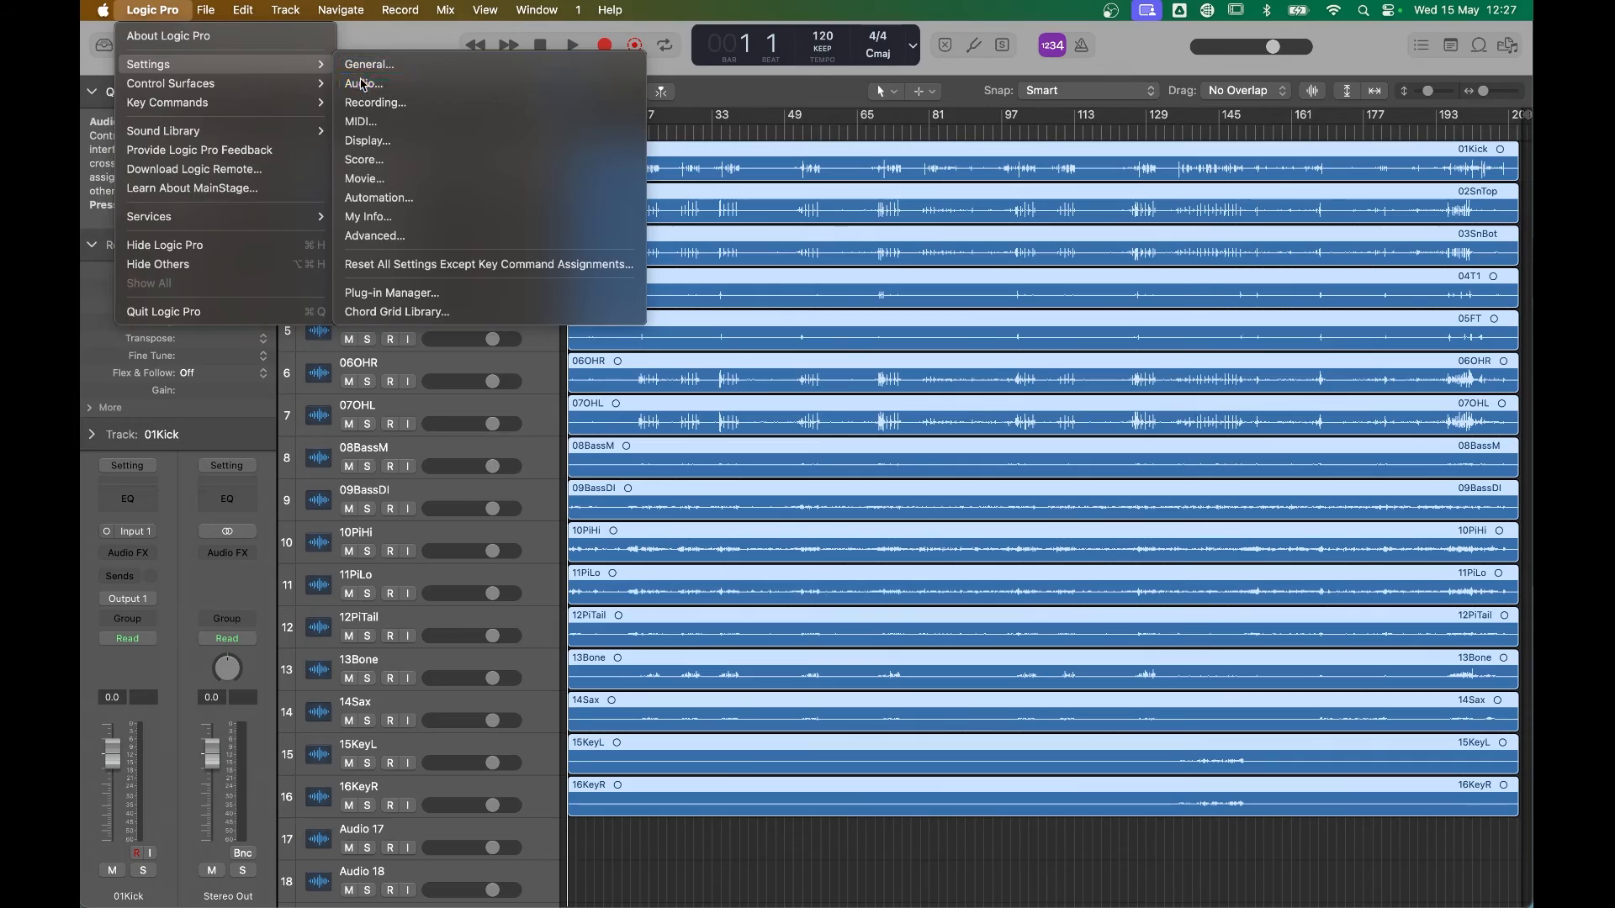
- Set Logic Pro's audio device to CQ18T – Audio and show Audio 9's input choices
{"action": "left_click", "coordinate": [364, 83]}
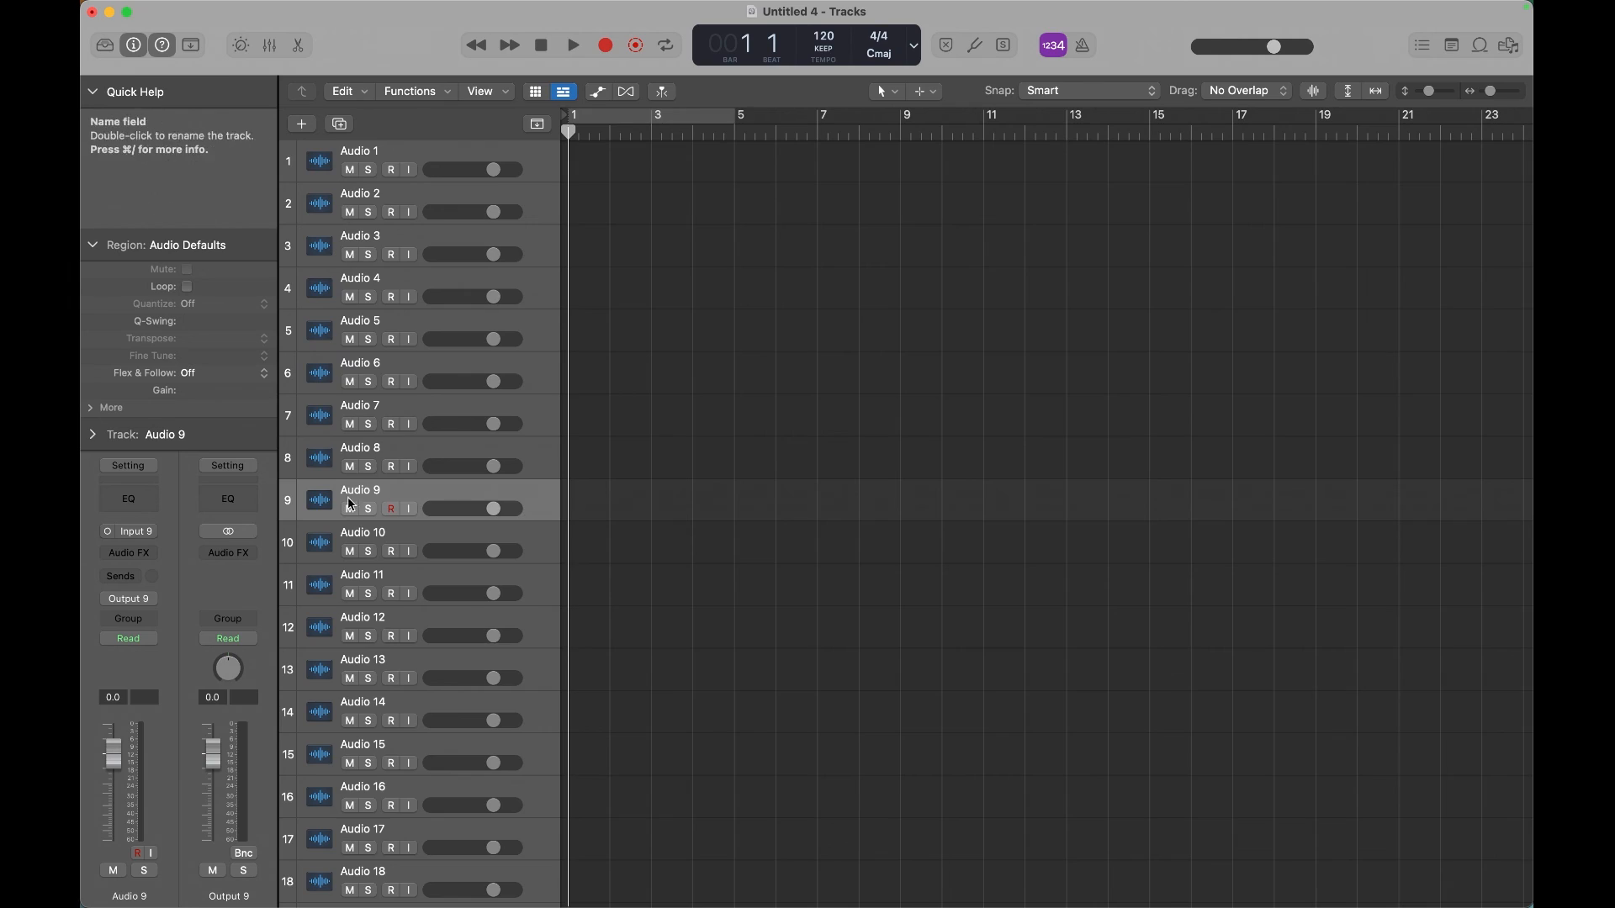
{"action": "left_click", "coordinate": [136, 532]}
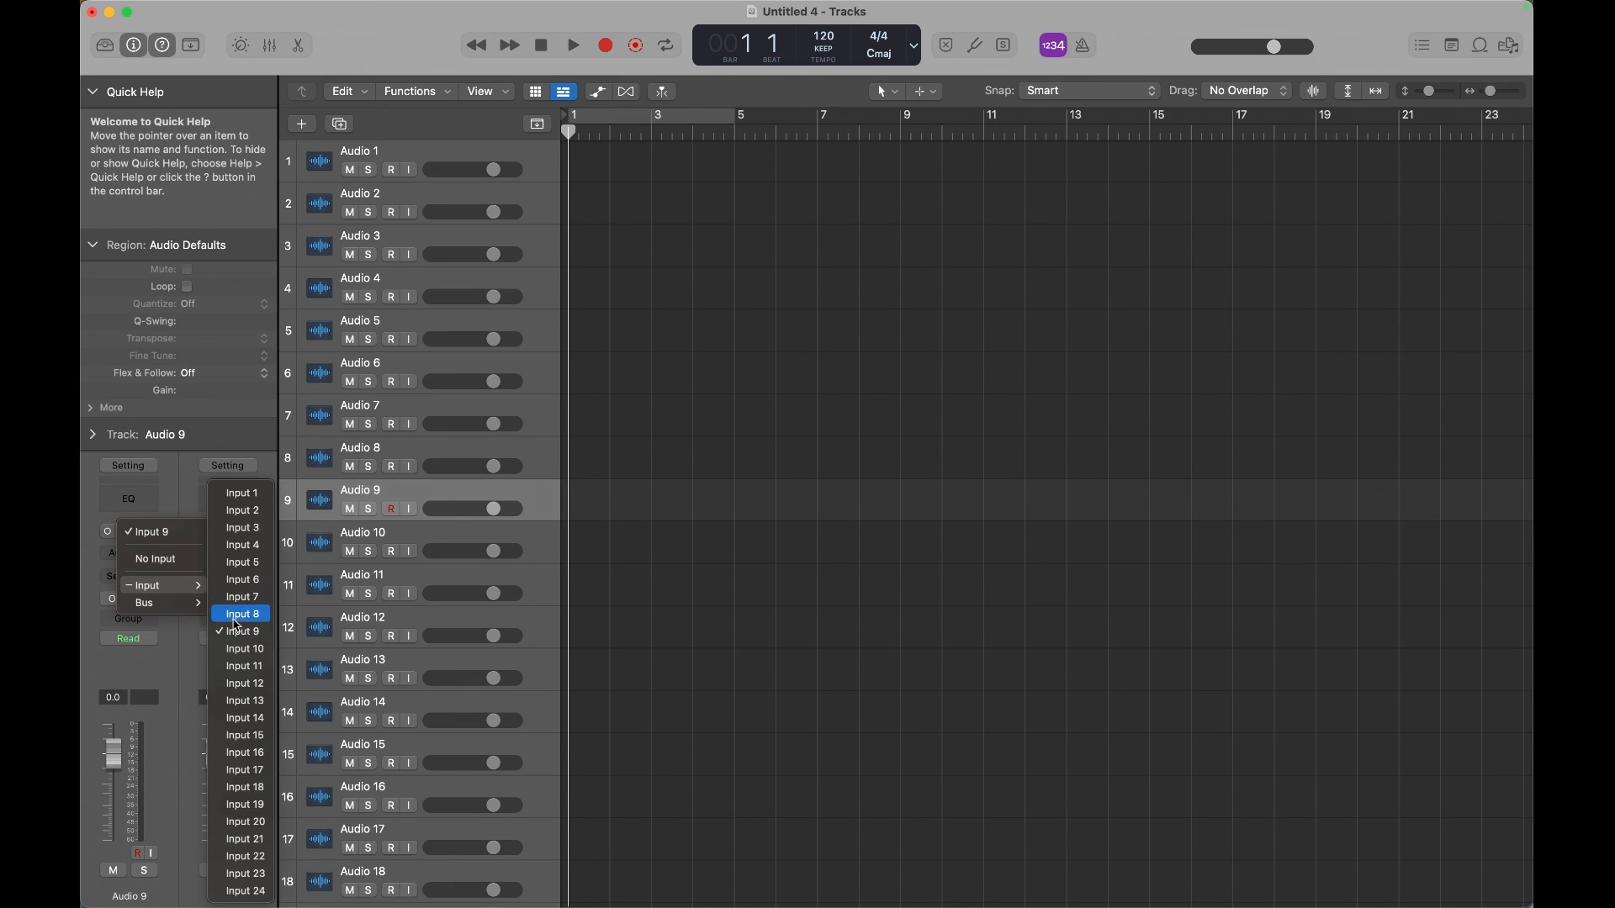